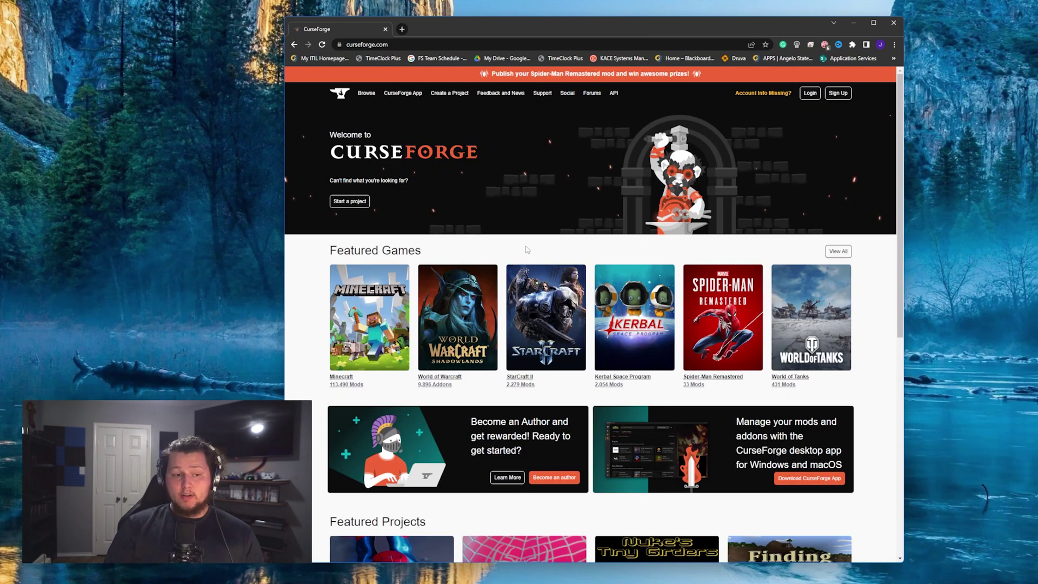
Step: Search Minecraft modpacks for 'MC Eternal' and download its Minecraft Eternal 1.5 Server Pack
{"action": "left_click", "coordinate": [344, 329]}
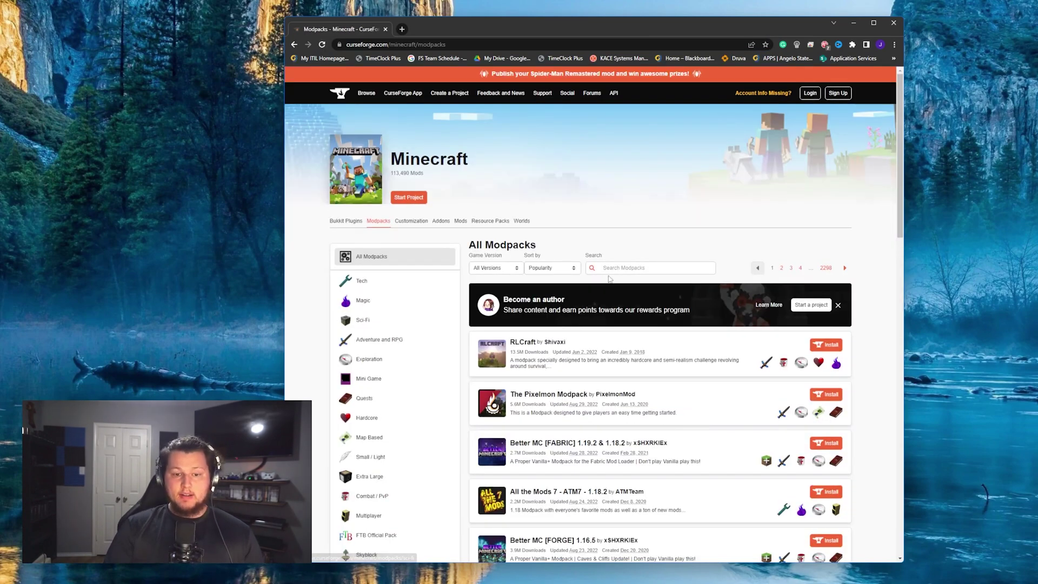
{"action": "left_click", "coordinate": [623, 266]}
{"action": "type", "text": "MC "}
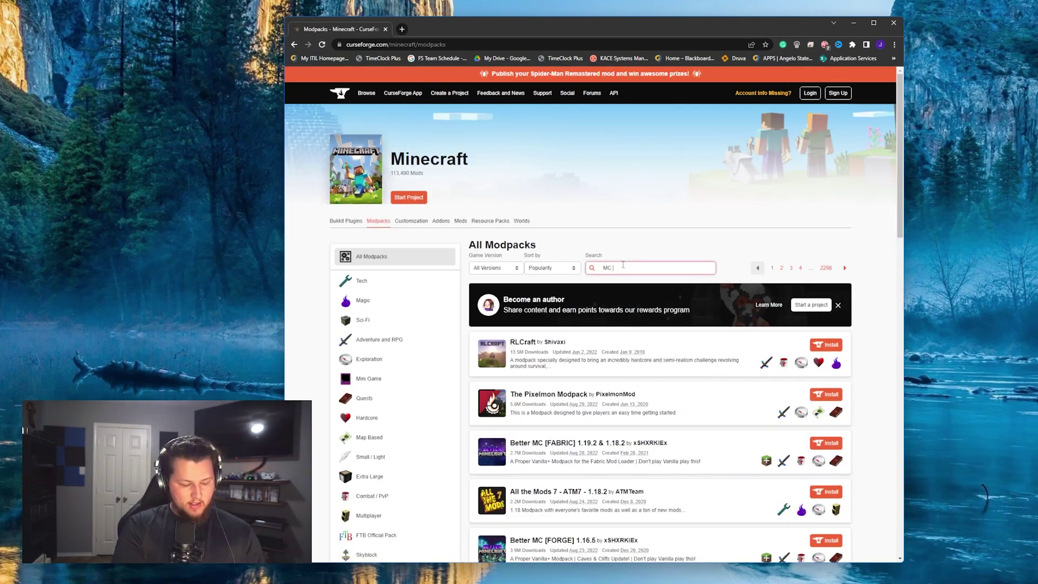
{"action": "type", "text": "Eter"}
{"action": "key", "text": "Return"}
{"action": "left_click", "coordinate": [382, 192]}
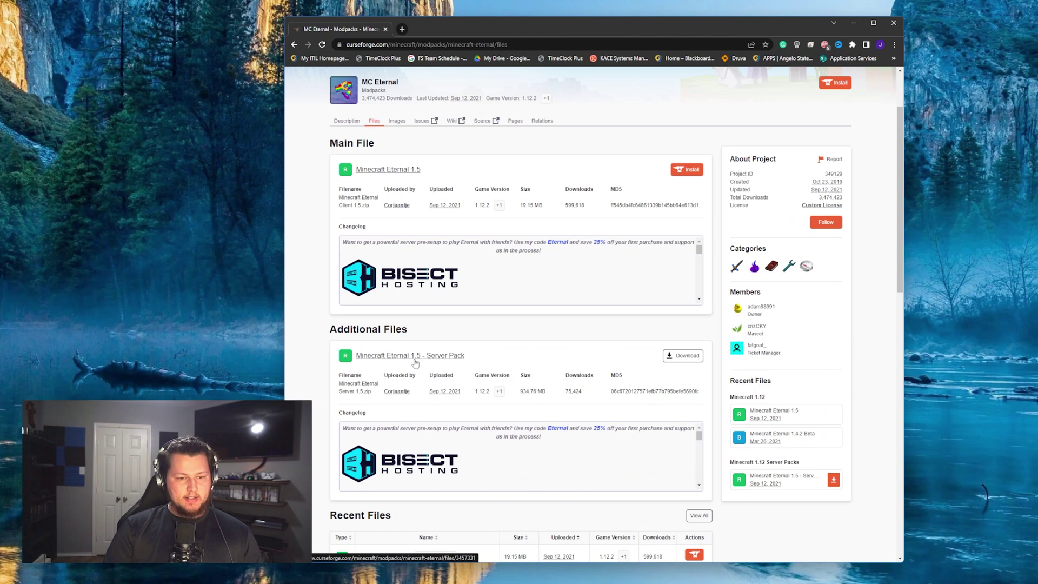
{"action": "left_click", "coordinate": [683, 356]}
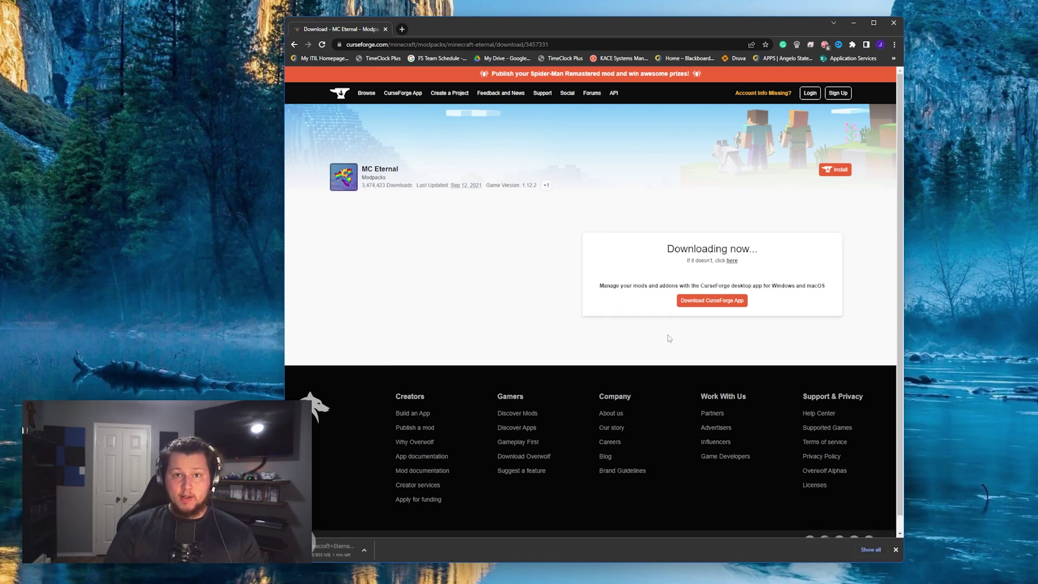
{"action": "left_click", "coordinate": [398, 31]}
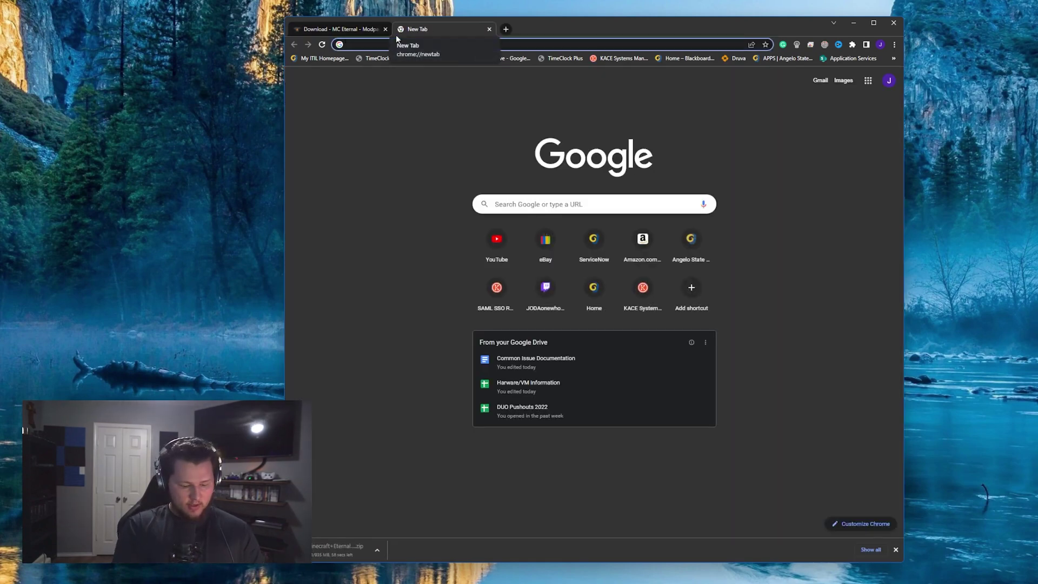
{"action": "type", "text": "Java"}
{"action": "left_click", "coordinate": [413, 94]}
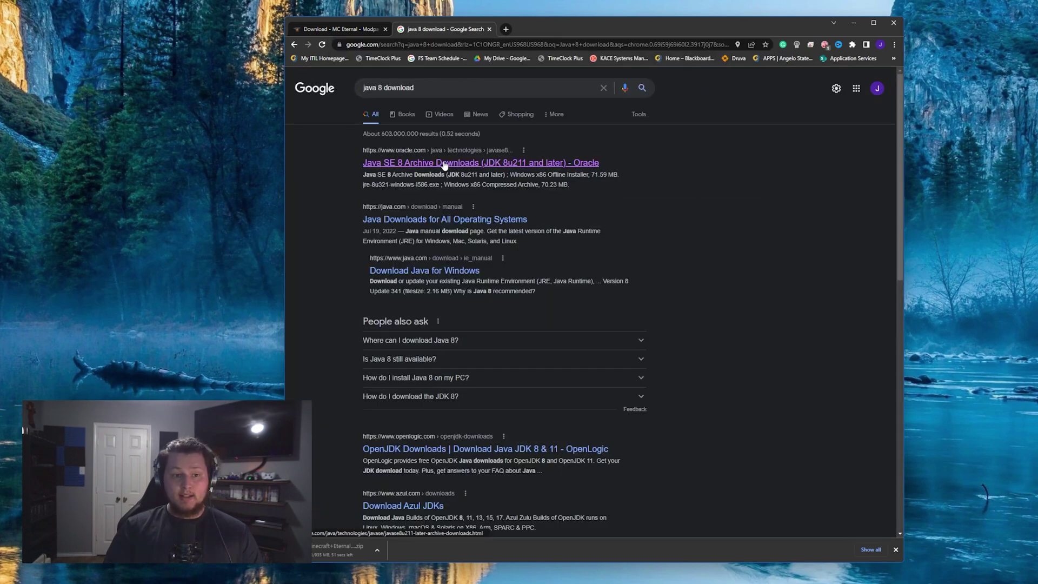
{"action": "left_click", "coordinate": [443, 164]}
{"action": "scroll", "coordinate": [337, 186], "scroll_direction": "down", "scroll_amount": 3}
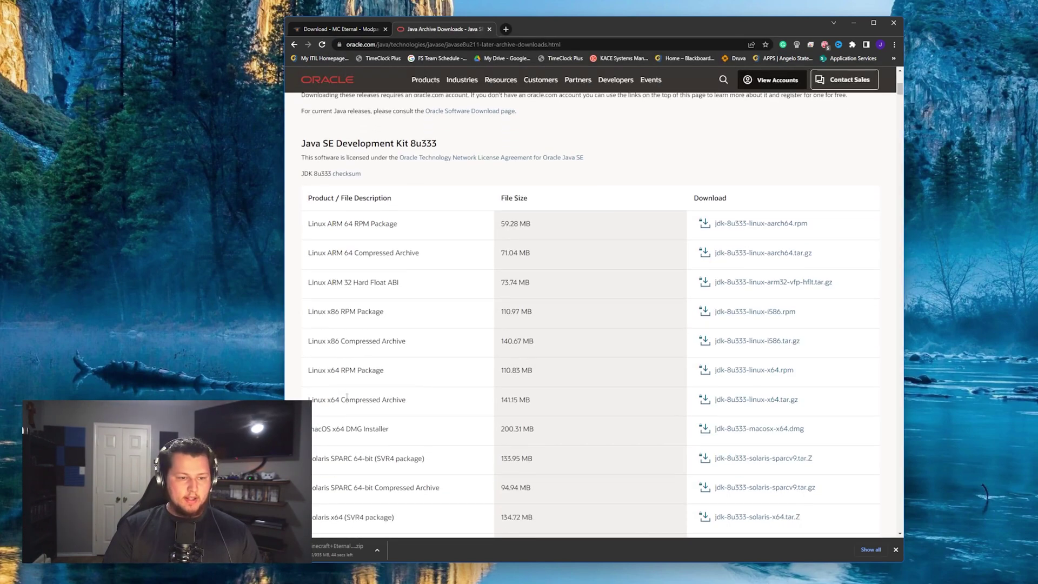
{"action": "scroll", "coordinate": [337, 186], "scroll_direction": "down", "scroll_amount": 4}
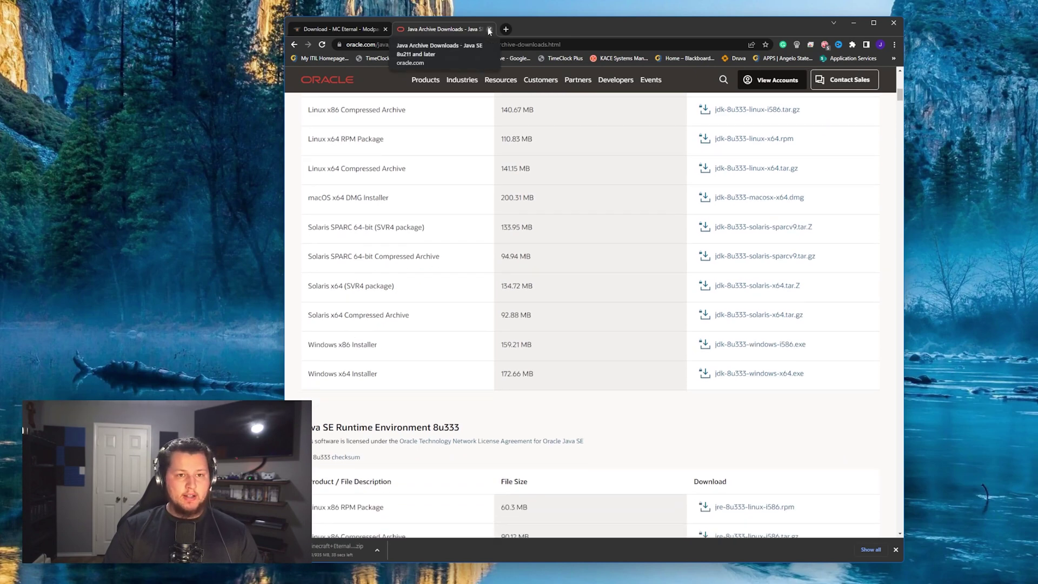
{"action": "left_click", "coordinate": [489, 29]}
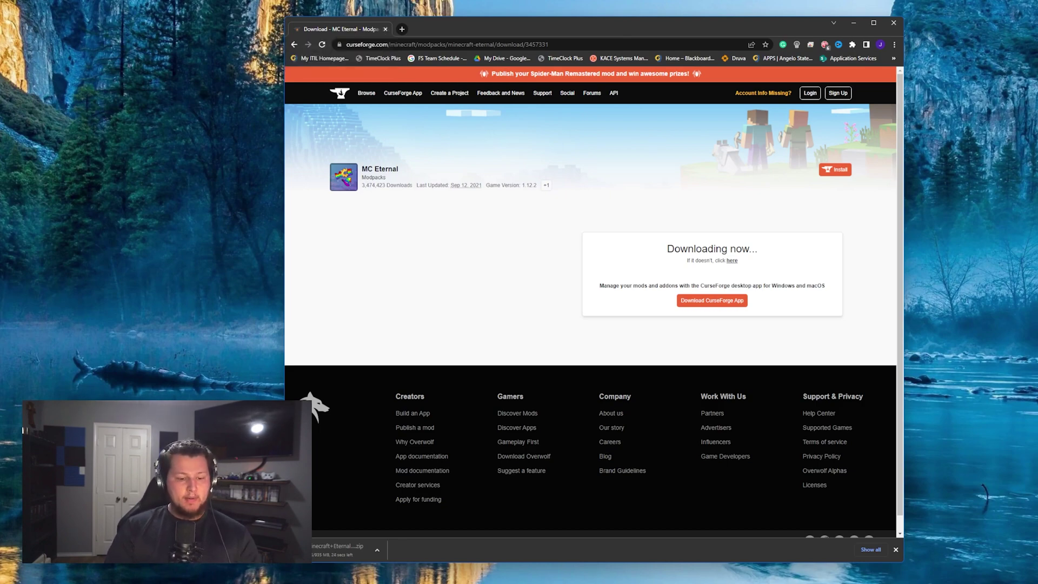
Step: Launch Command Prompt and run 'java -version', confirming Java 1.8.0_341 is installed
{"action": "key", "text": "super+s"}
{"action": "type", "text": "cmd"}
{"action": "key", "text": "Return"}
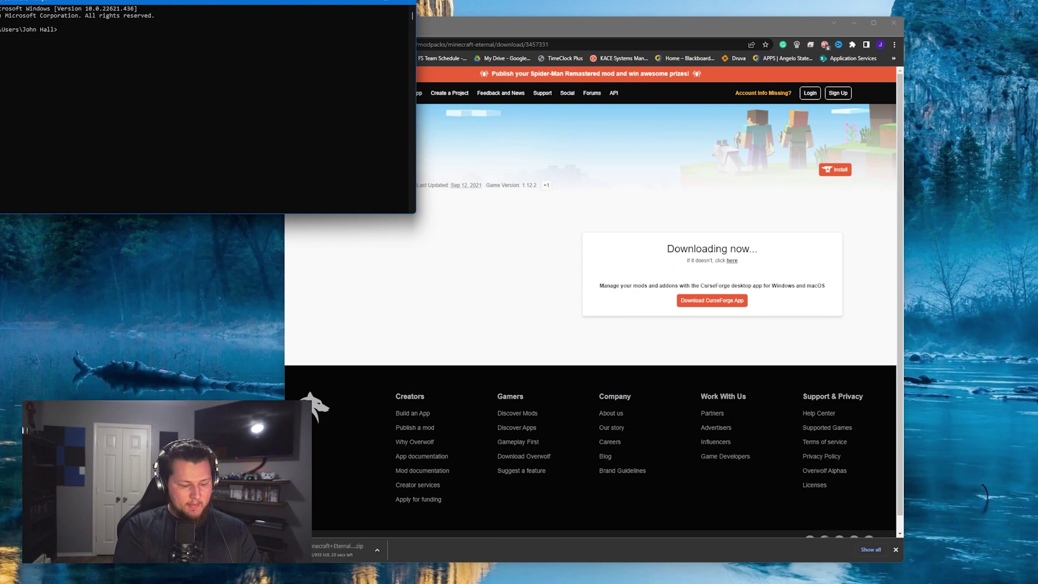
{"action": "type", "text": "java -version"}
{"action": "key", "text": "Return"}
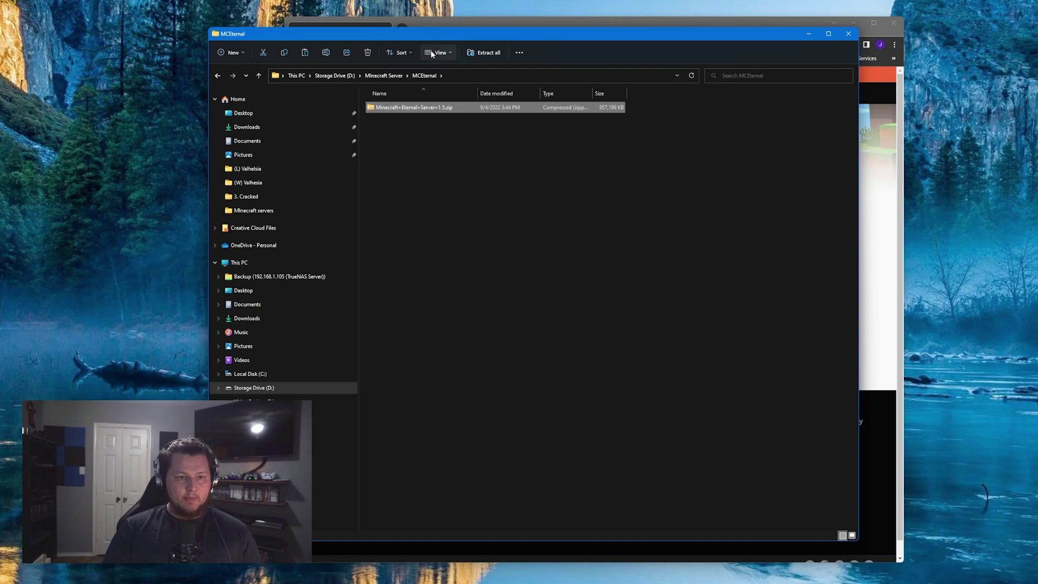
Step: Unblock the downloaded server pack zip in its Properties and apply the change
{"action": "right_click", "coordinate": [417, 110]}
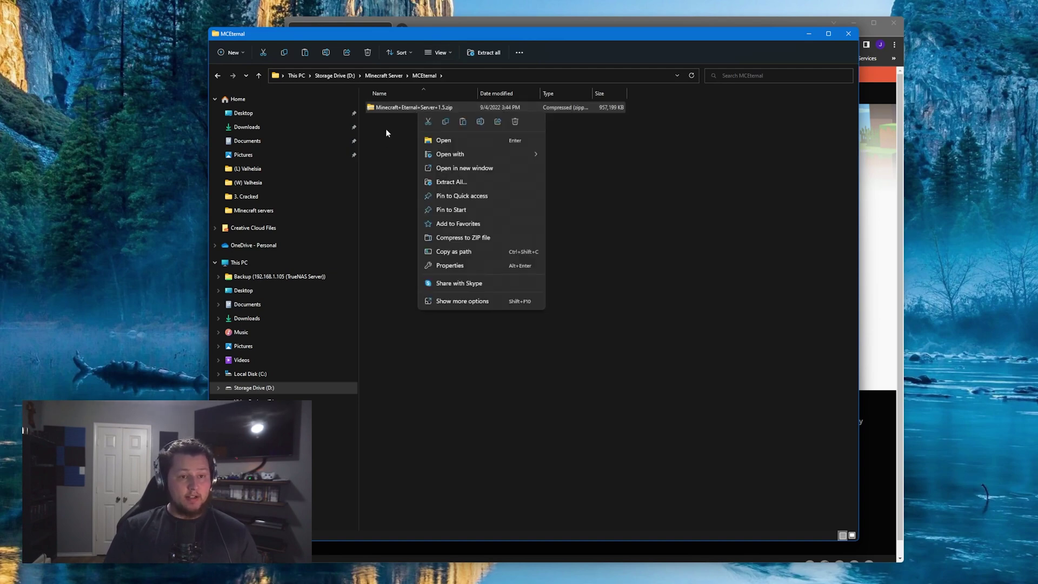
{"action": "left_click", "coordinate": [464, 266]}
{"action": "left_click", "coordinate": [537, 290]}
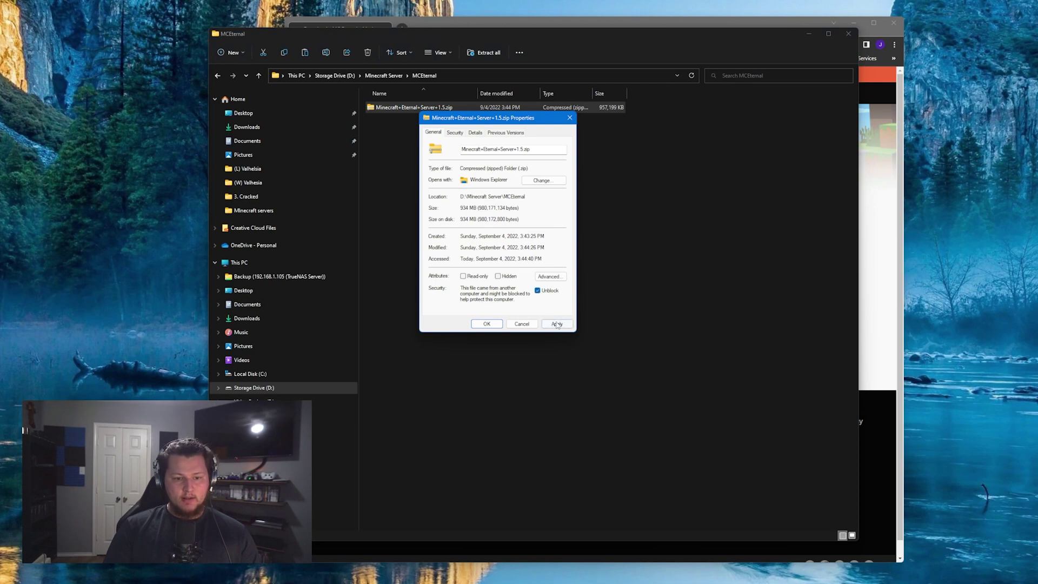
{"action": "left_click", "coordinate": [487, 323]}
Step: Extract All the zip into the suggested Minecraft-Eternal-Server-1.5 folder
{"action": "right_click", "coordinate": [382, 112]}
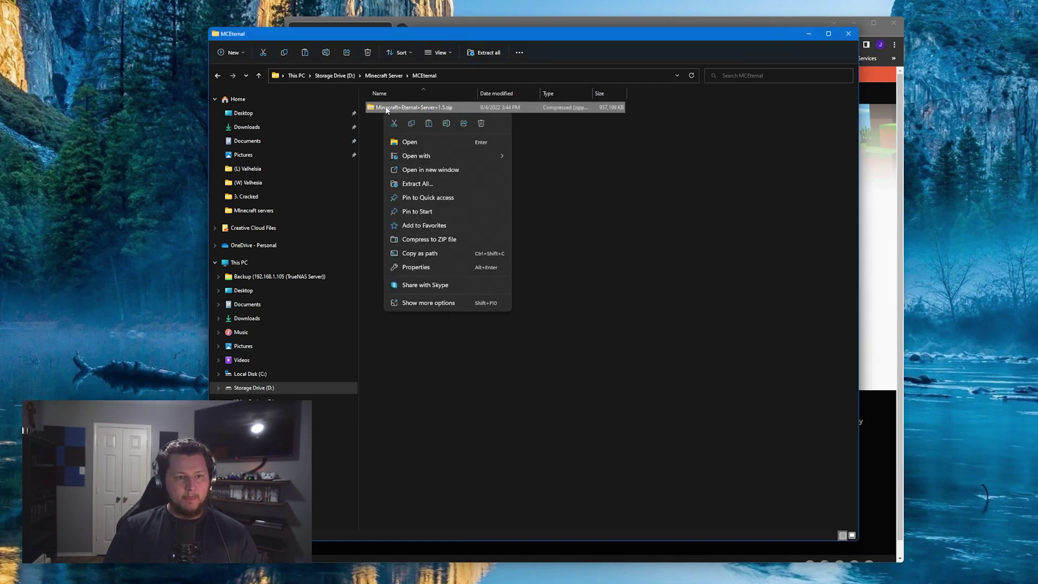
{"action": "left_click", "coordinate": [438, 184]}
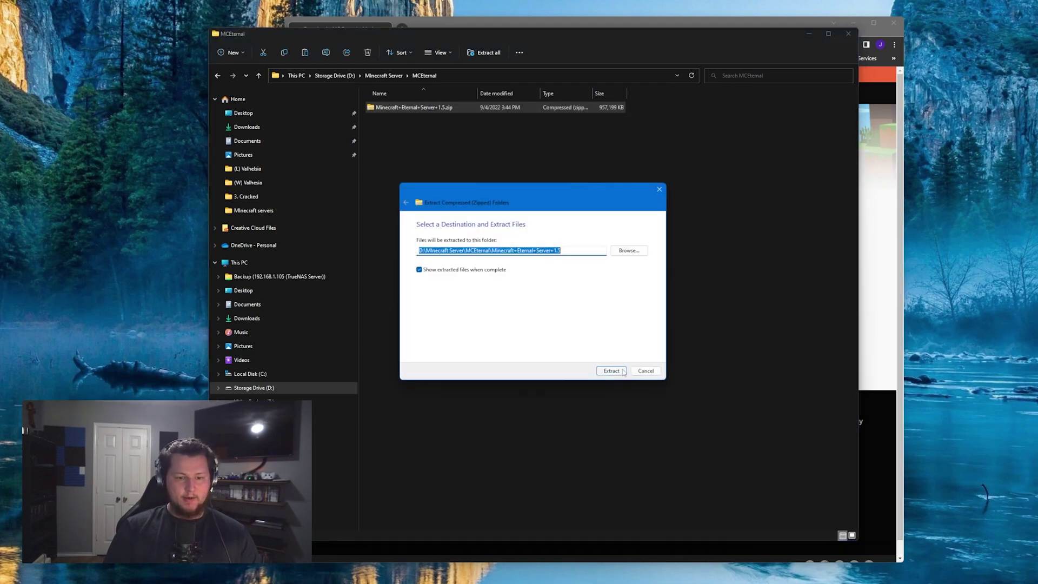
{"action": "left_click", "coordinate": [621, 371]}
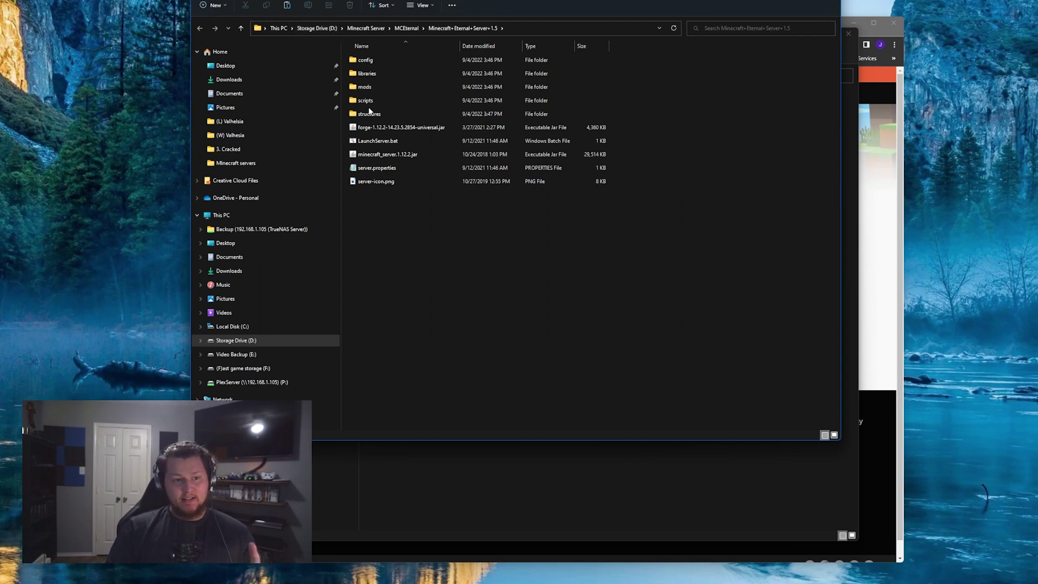
Step: Run LaunchServer.bat once, close the failed console, and open the generated eula.txt in Notepad
{"action": "double_click", "coordinate": [377, 140]}
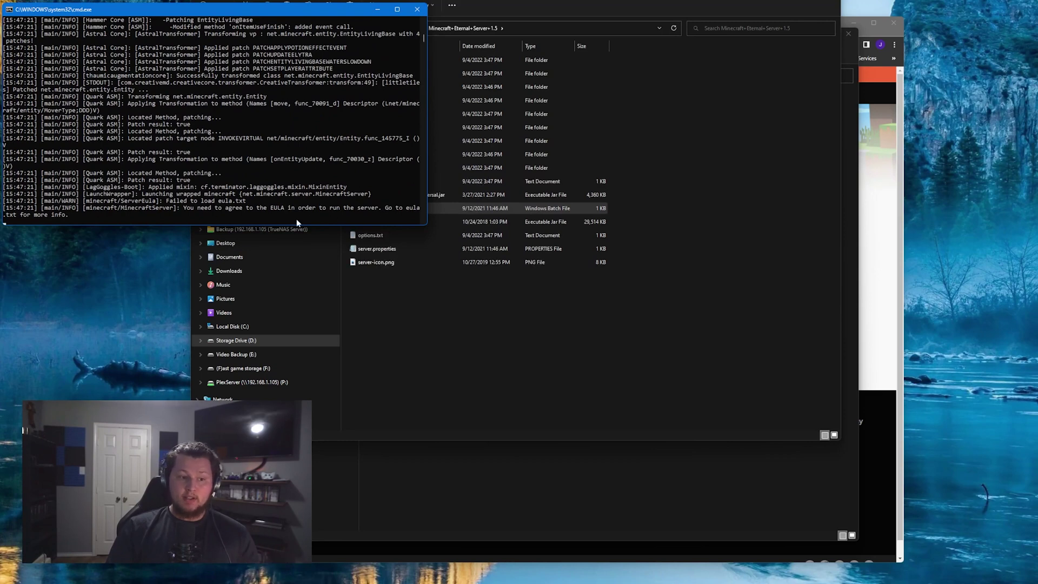
{"action": "left_click", "coordinate": [409, 10]}
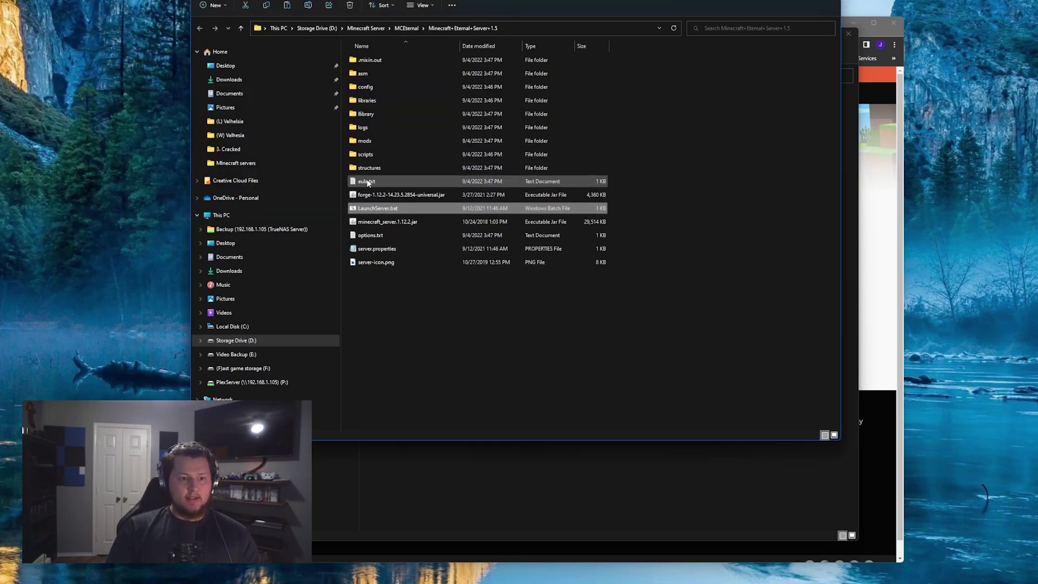
{"action": "left_click", "coordinate": [367, 182]}
{"action": "double_click", "coordinate": [371, 180]}
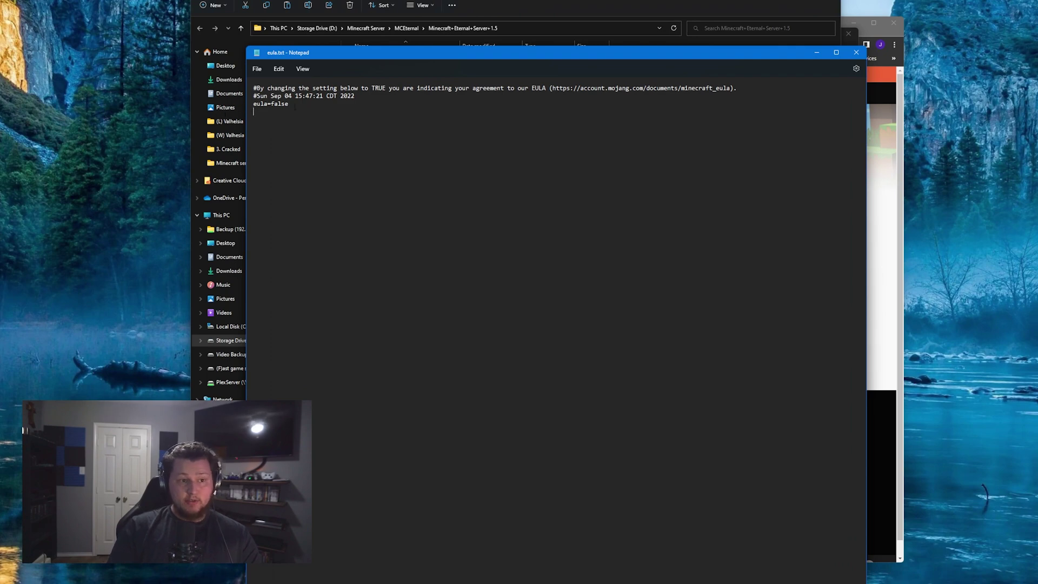
Step: Relaunch LaunchServer.bat so the Forge 1.12.2-14.23.5.2854 server starts with the EULA accepted
{"action": "double_click", "coordinate": [410, 208]}
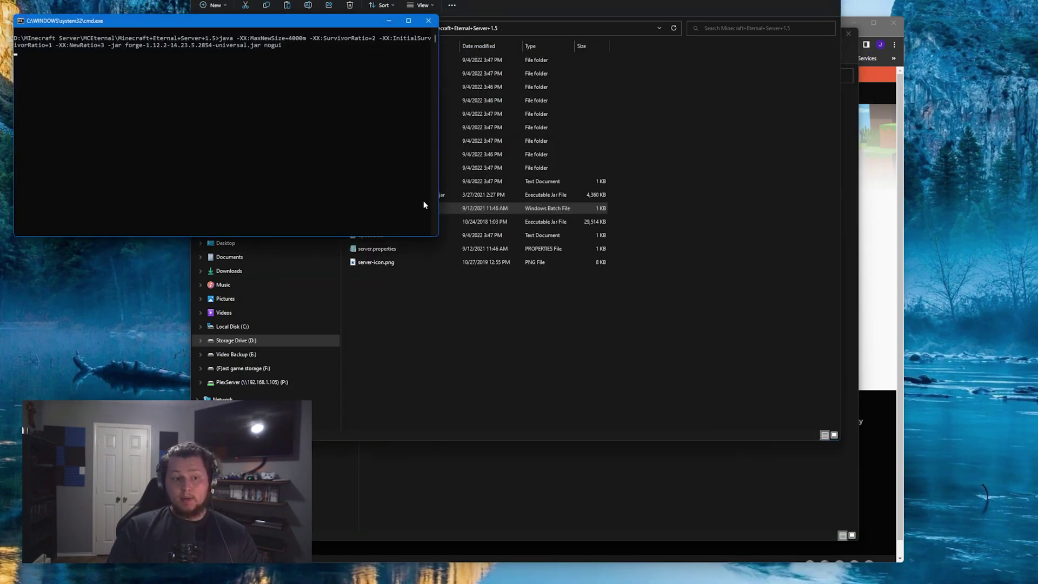